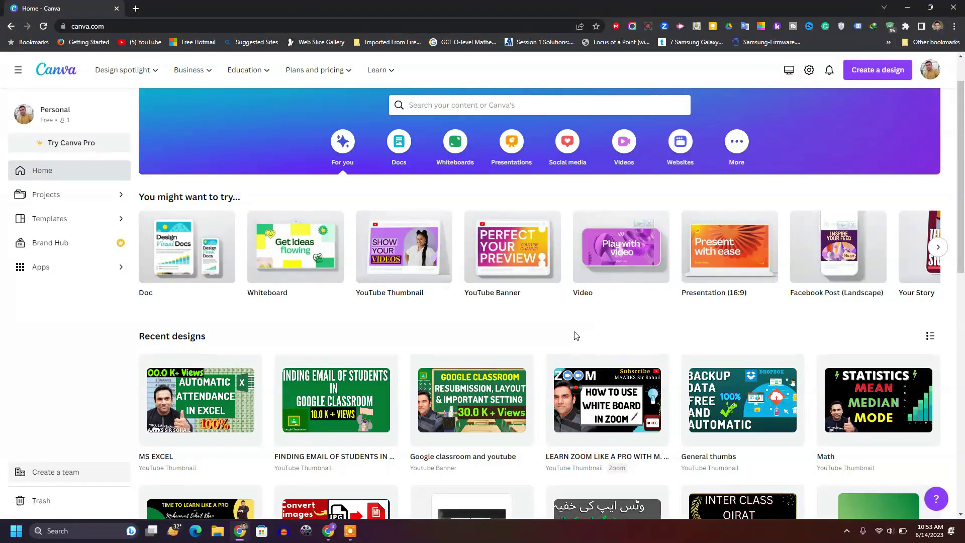
Step: In Projects, open the options menu of the FINDING EMAIL OF STUDENTS design
{"action": "scroll", "coordinate": [572, 332], "scroll_direction": "down", "scroll_amount": 1}
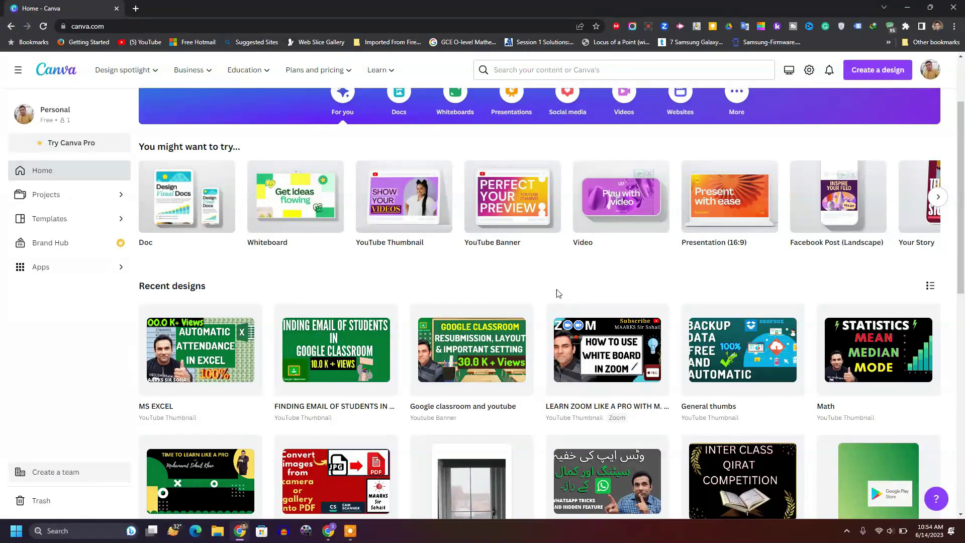
{"action": "left_click", "coordinate": [68, 203]}
{"action": "scroll", "coordinate": [407, 302], "scroll_direction": "down", "scroll_amount": 5}
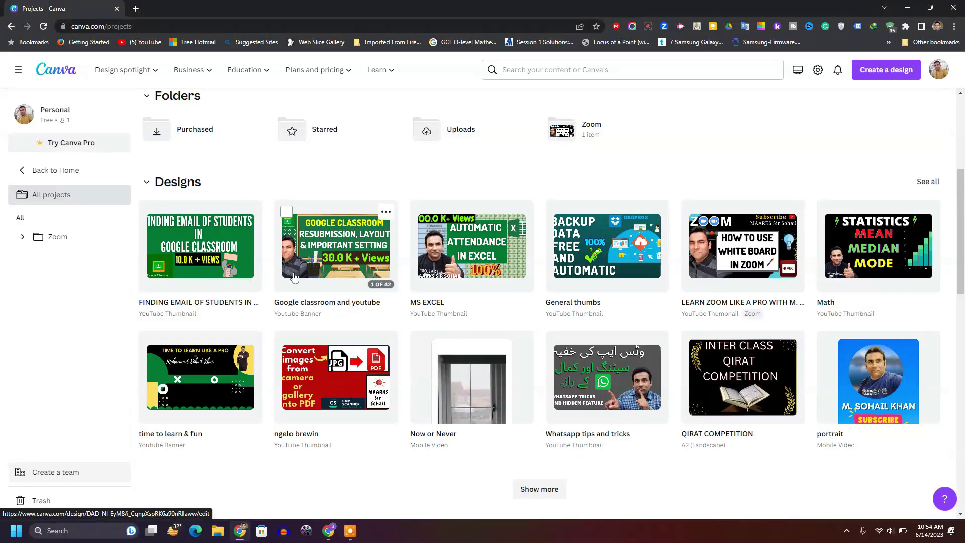
{"action": "left_click", "coordinate": [251, 212]}
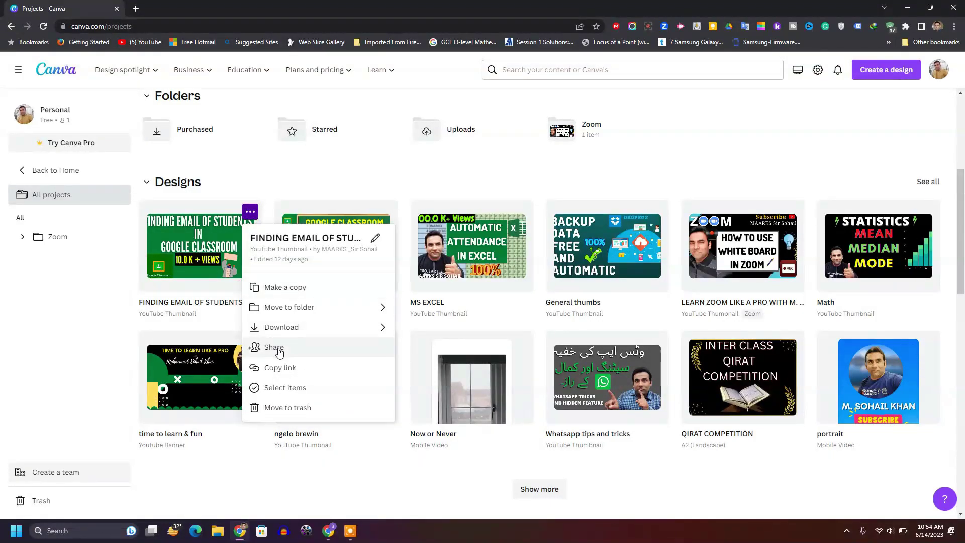
Step: Invite the second account's e-mail address with Can edit permission and send the invitation
{"action": "left_click", "coordinate": [278, 349]}
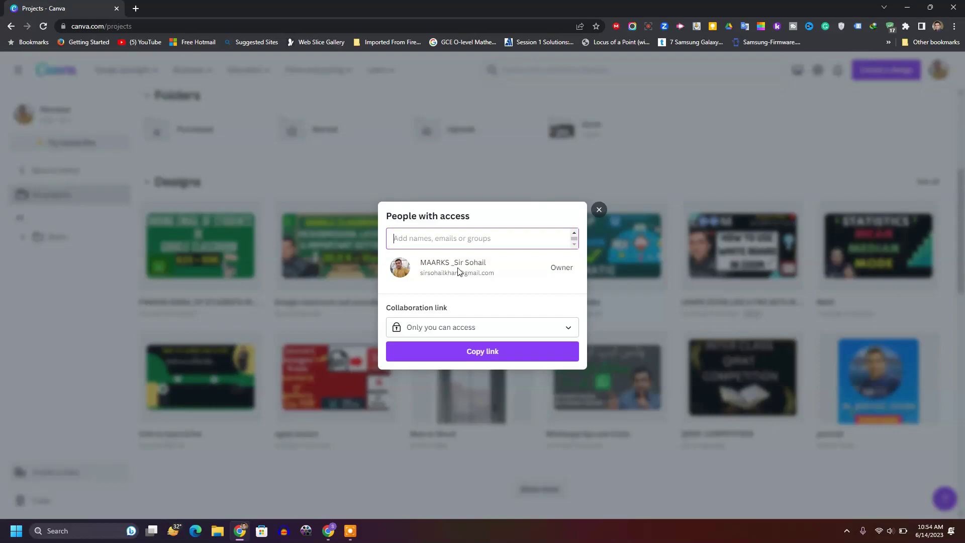
{"action": "type", "text": "m"}
{"action": "key", "text": "BackSpace"}
{"action": "type", "text": "mm"}
{"action": "type", "text": "aarks"}
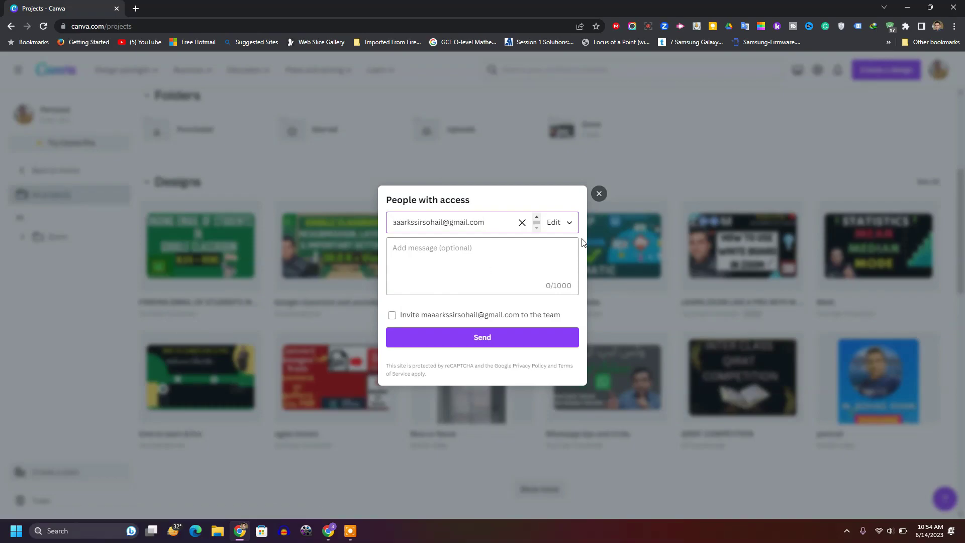
{"action": "left_click", "coordinate": [563, 224]}
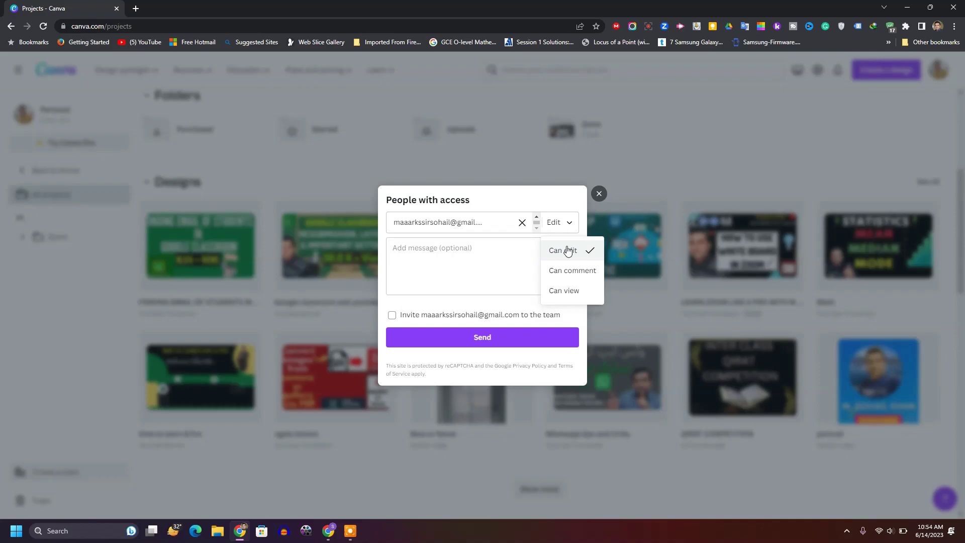
{"action": "left_click", "coordinate": [568, 251]}
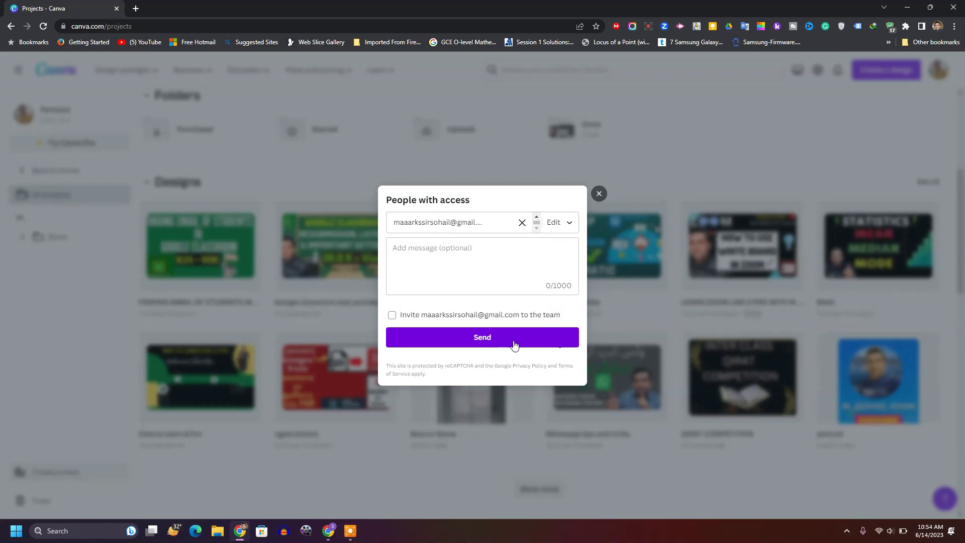
{"action": "left_click", "coordinate": [491, 339]}
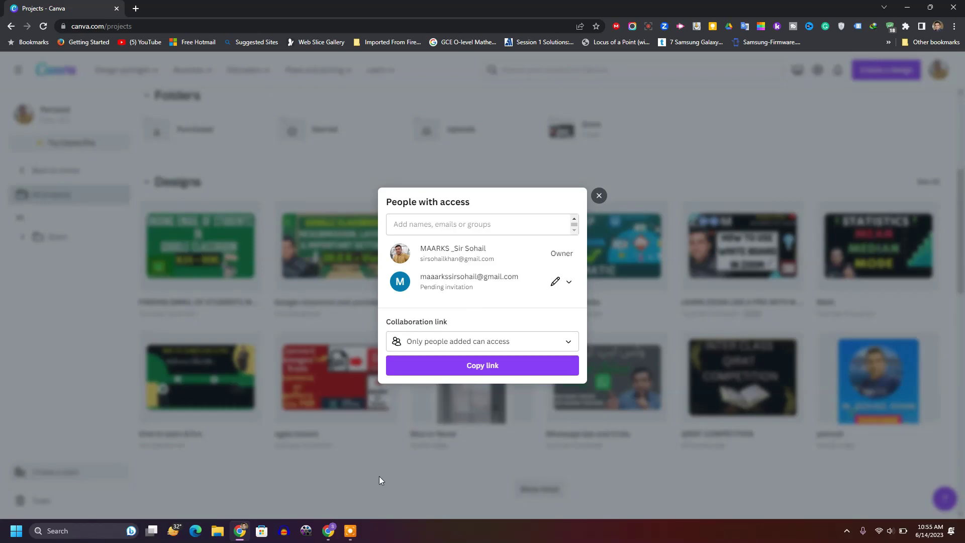
Step: In the recipient's Gmail, open the Canva invitation and launch the 36-page design
{"action": "left_click", "coordinate": [334, 533]}
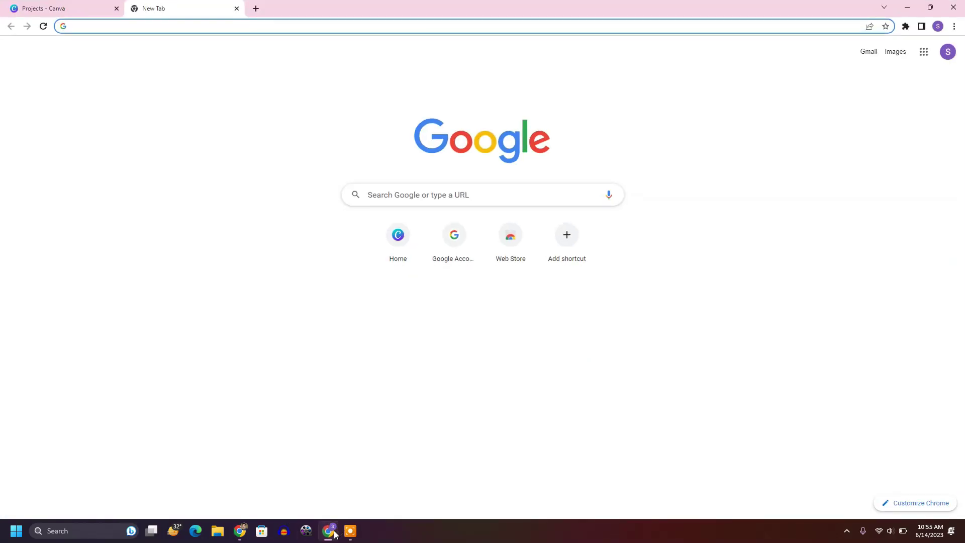
{"action": "left_click", "coordinate": [868, 52]}
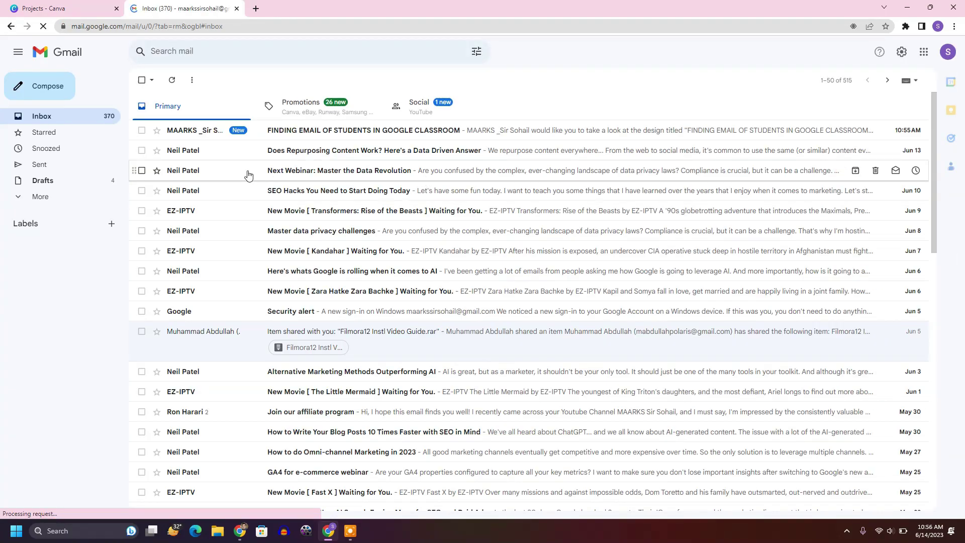
{"action": "left_click", "coordinate": [365, 129]}
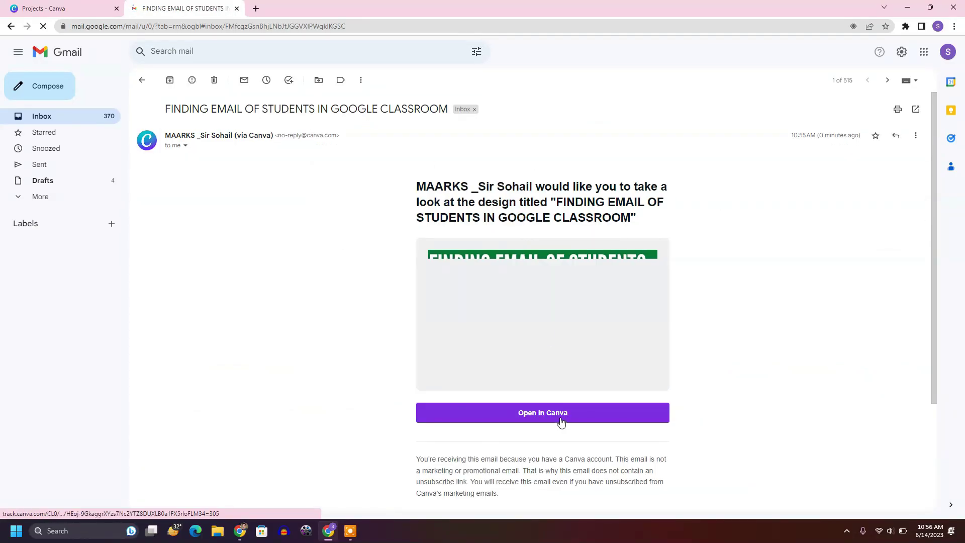
{"action": "left_click", "coordinate": [561, 418]}
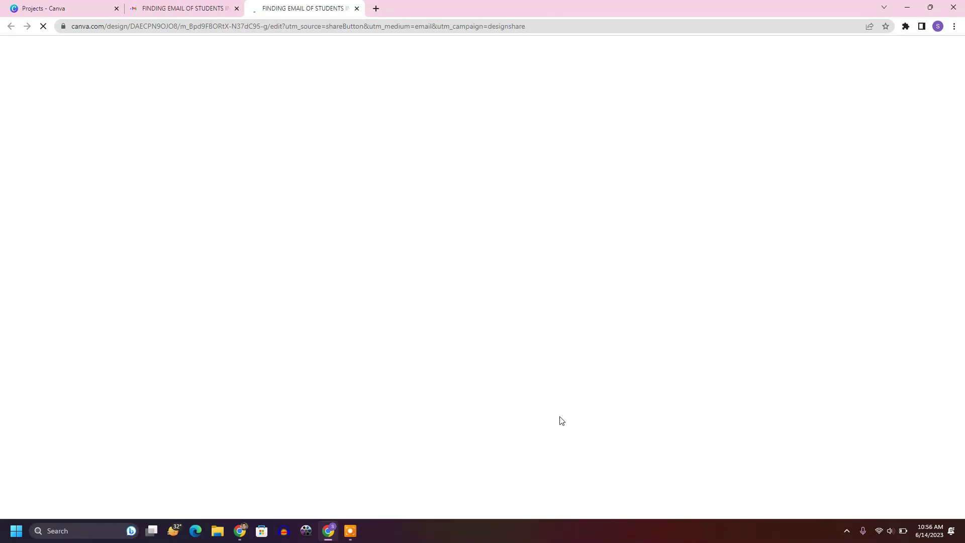
{"action": "scroll", "coordinate": [466, 241], "scroll_direction": "down", "scroll_amount": 10}
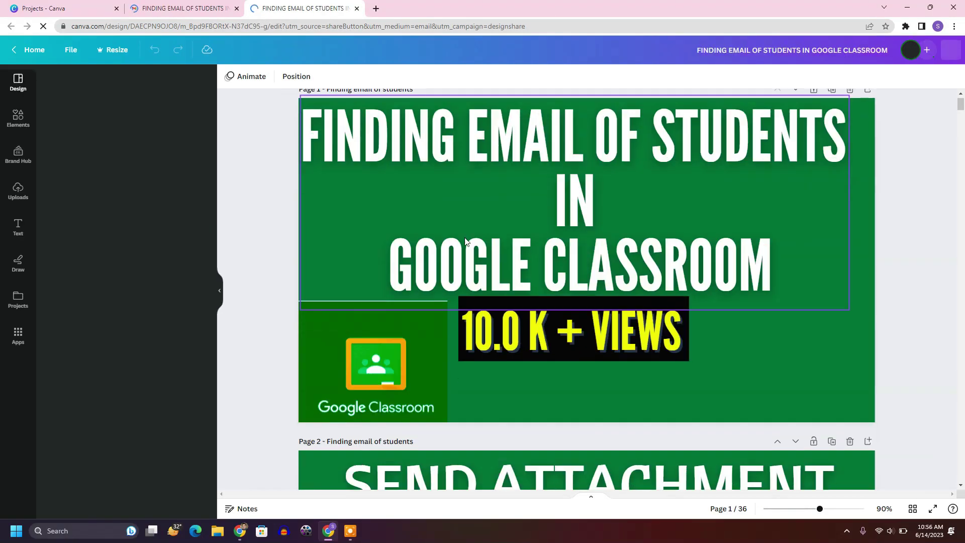
Step: Check the pending invitee's permission options in the owner's share dialog
{"action": "scroll", "coordinate": [466, 242], "scroll_direction": "up", "scroll_amount": 10}
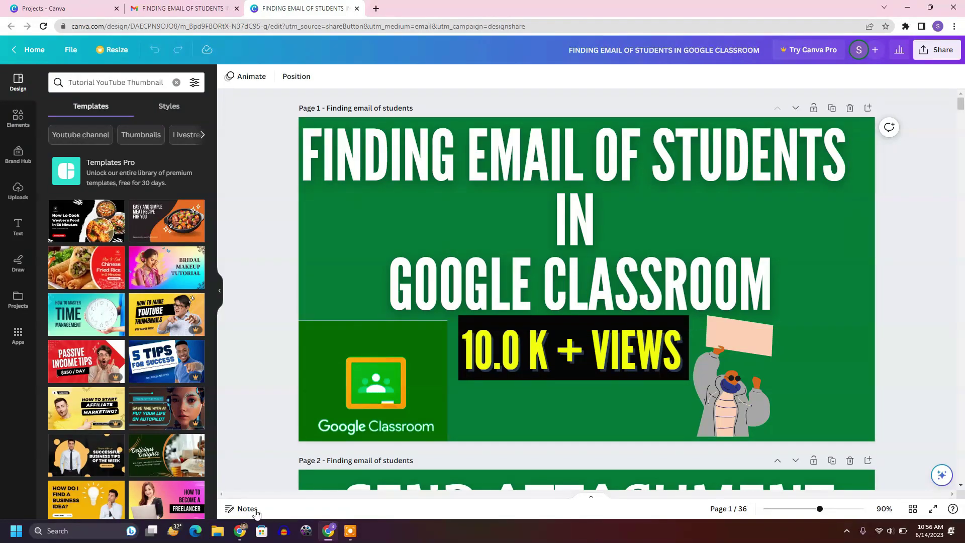
{"action": "left_click", "coordinate": [240, 531]}
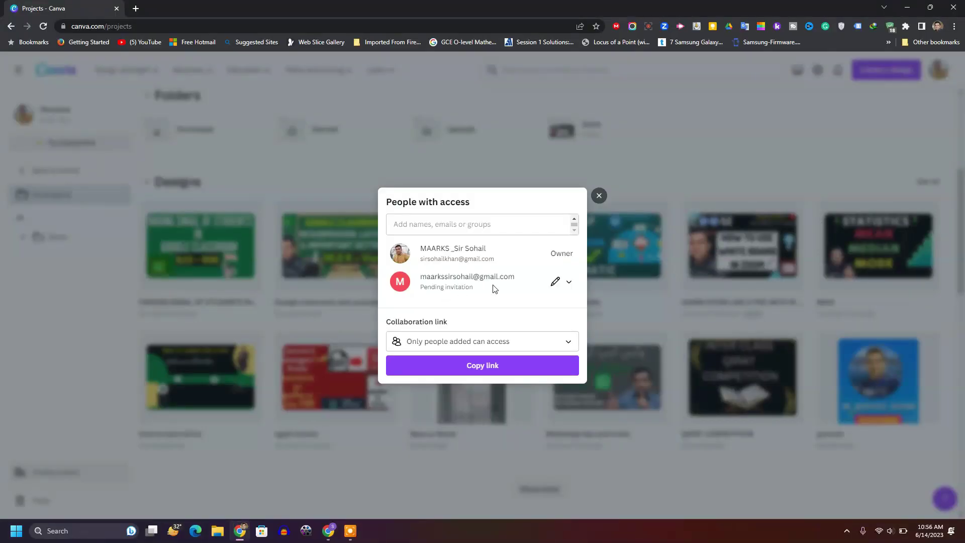
{"action": "left_click", "coordinate": [570, 284]}
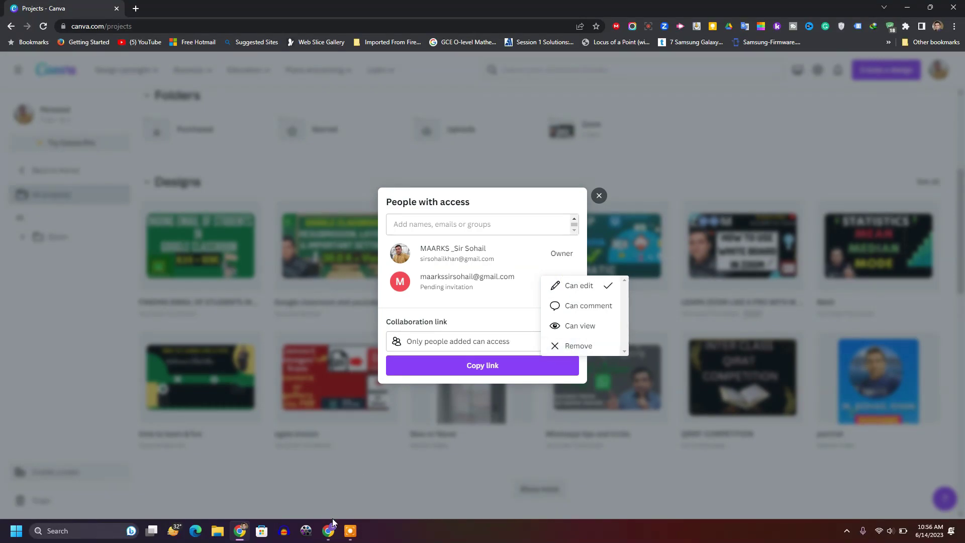
Step: Back in the recipient's editor, leave the shared design for the Canva home page
{"action": "left_click", "coordinate": [328, 533]}
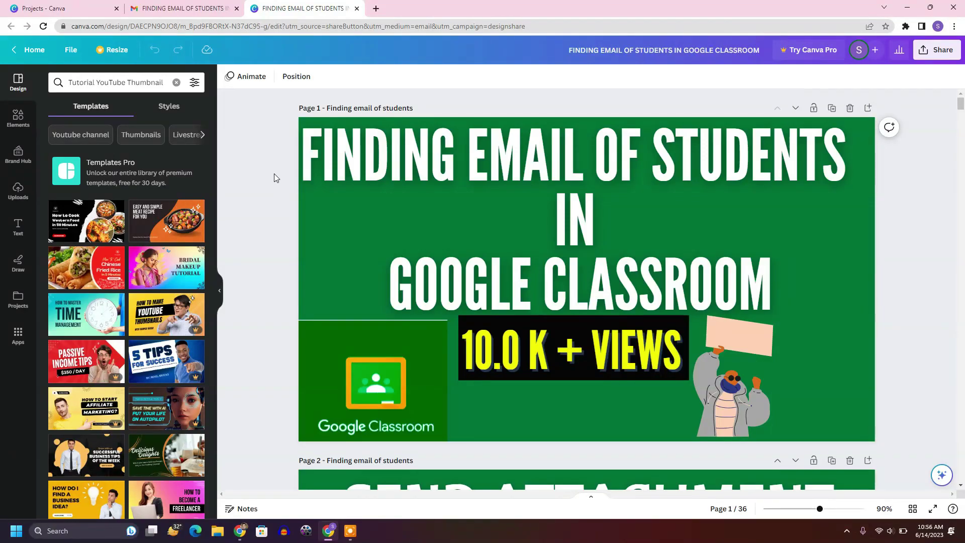
{"action": "left_click", "coordinate": [68, 50]}
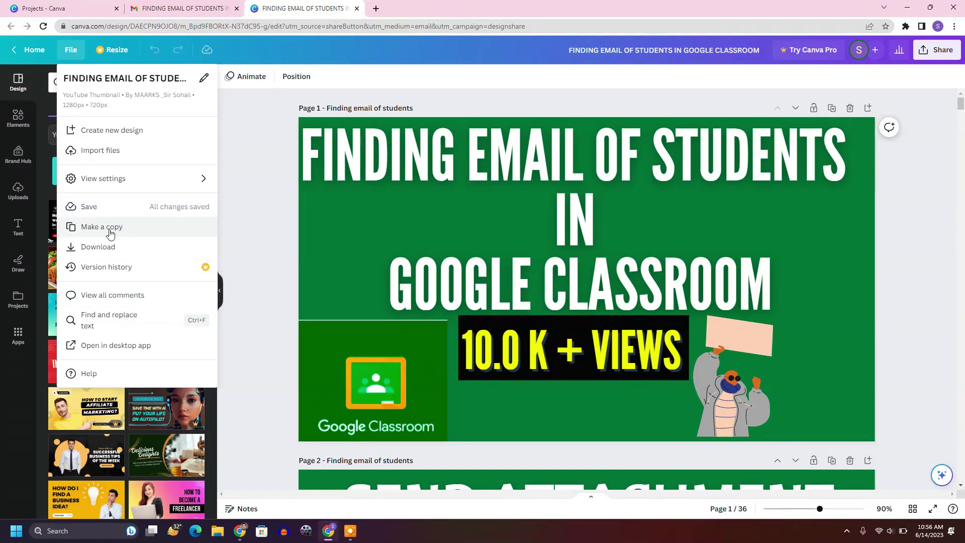
{"action": "left_click", "coordinate": [275, 241]}
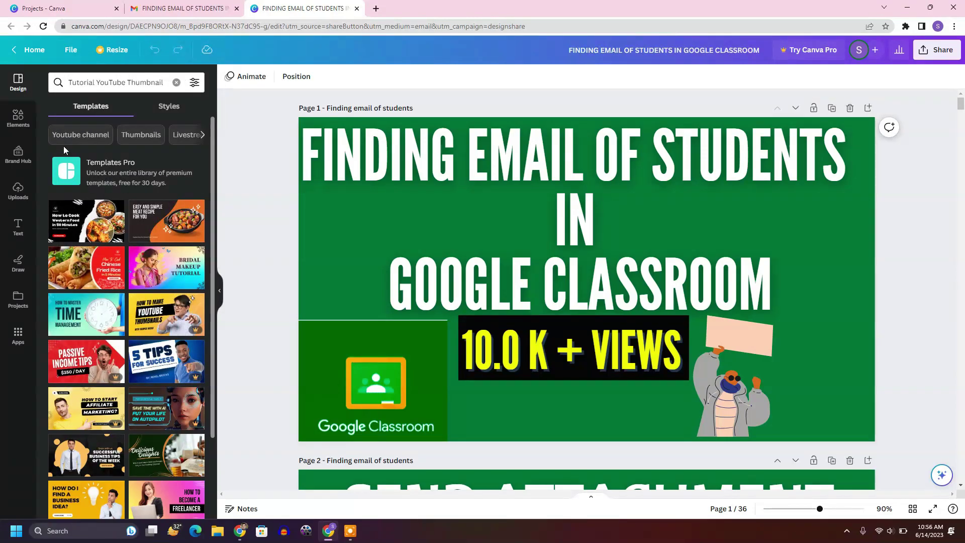
{"action": "left_click", "coordinate": [34, 49]}
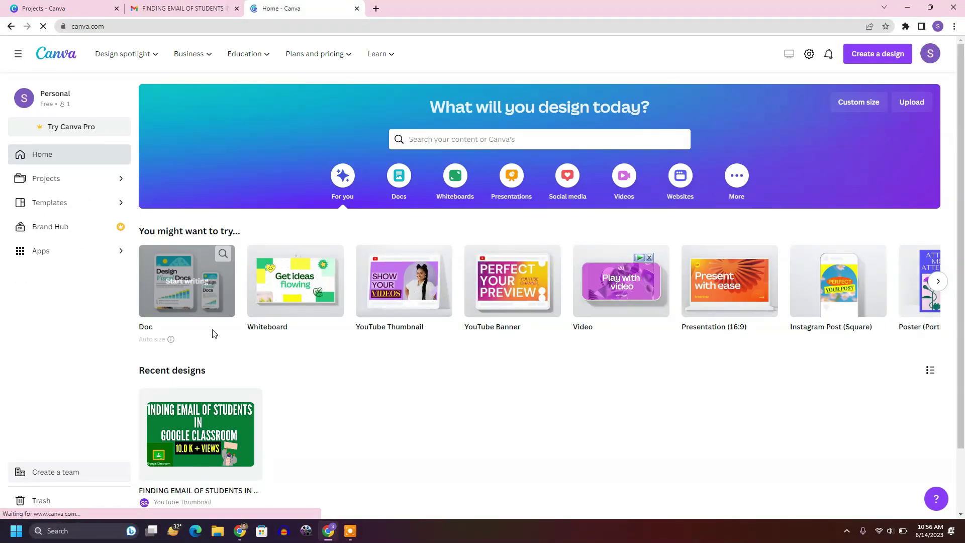
Step: Make a copy of FINDING EMAIL OF STUDENTS IN GOOGLE CLASSROOM, open it, then close its tab
{"action": "left_click", "coordinate": [45, 179]}
{"action": "scroll", "coordinate": [302, 352], "scroll_direction": "down", "scroll_amount": 3}
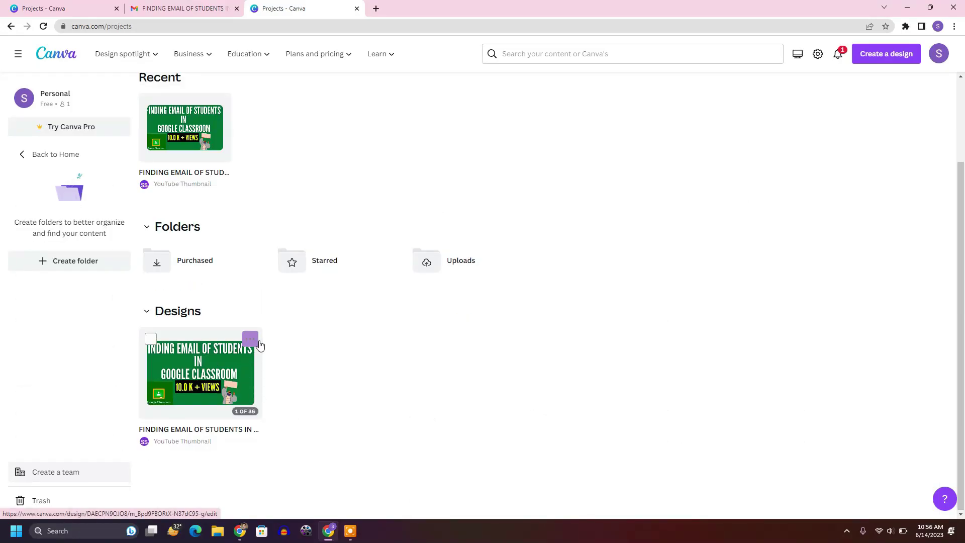
{"action": "left_click", "coordinate": [256, 342]}
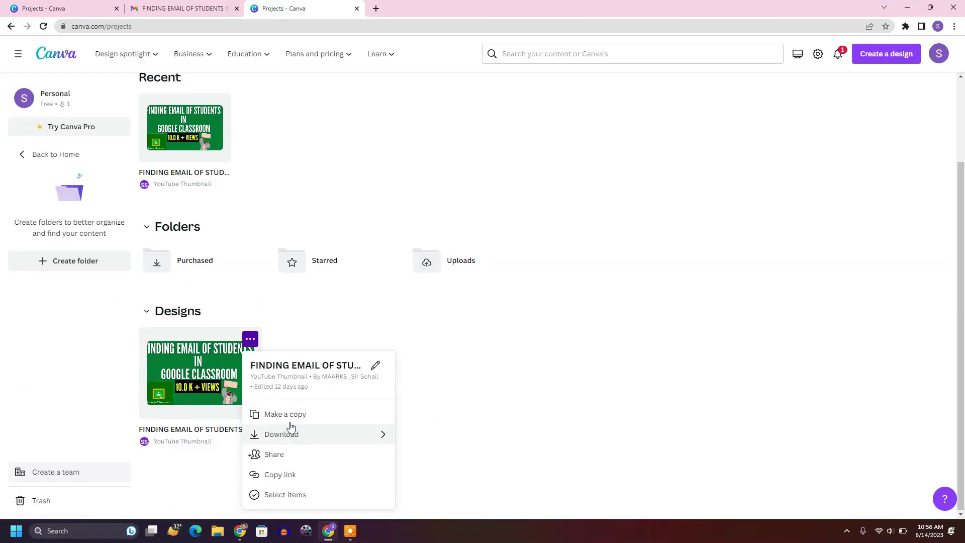
{"action": "left_click", "coordinate": [288, 415]}
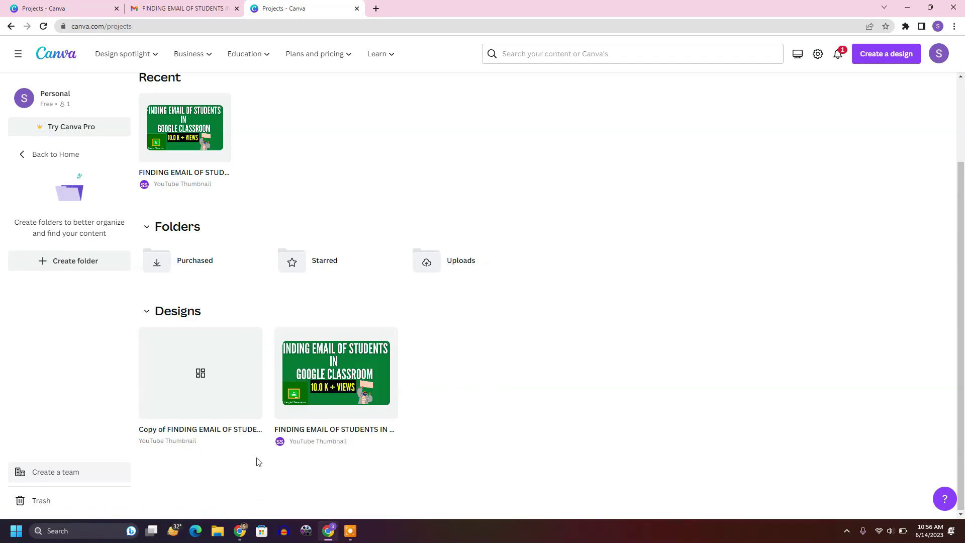
{"action": "left_click", "coordinate": [205, 374]}
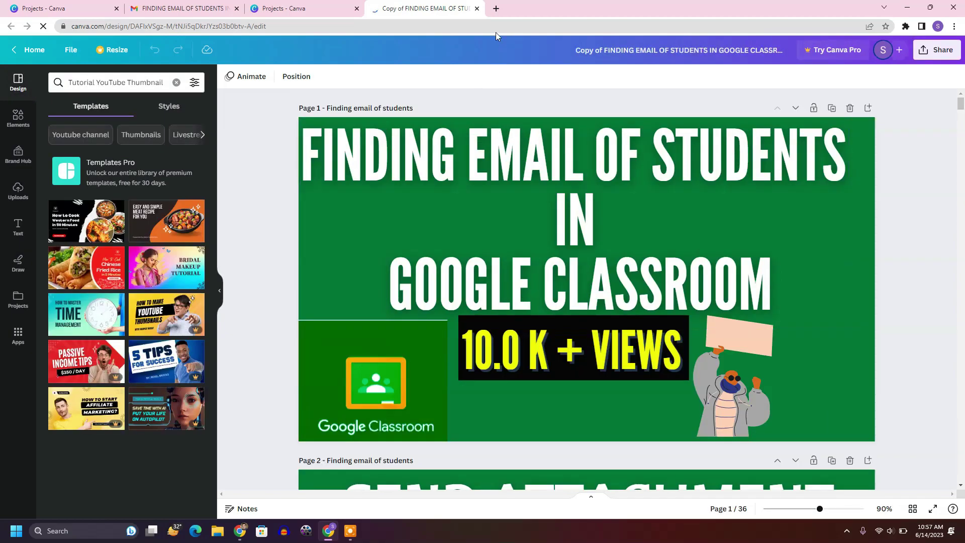
{"action": "left_click", "coordinate": [478, 8]}
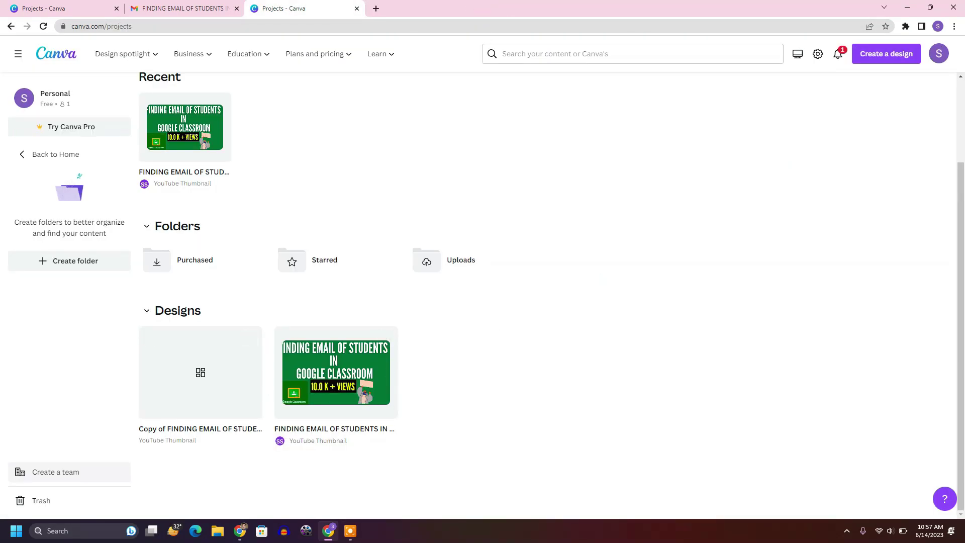
Step: In the owner's share dialog, try to remove the pending invitee
{"action": "left_click", "coordinate": [239, 533]}
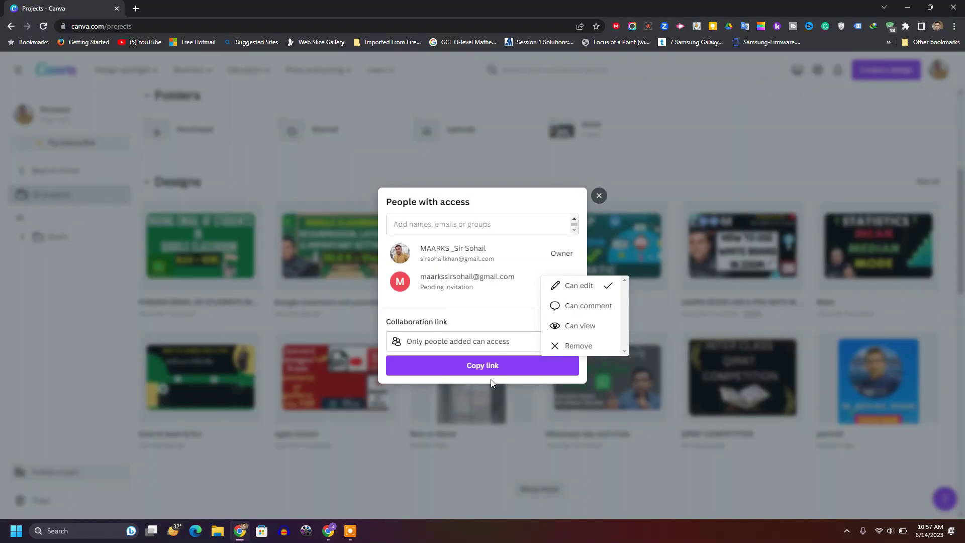
{"action": "left_click", "coordinate": [520, 312]}
{"action": "left_click", "coordinate": [573, 288]}
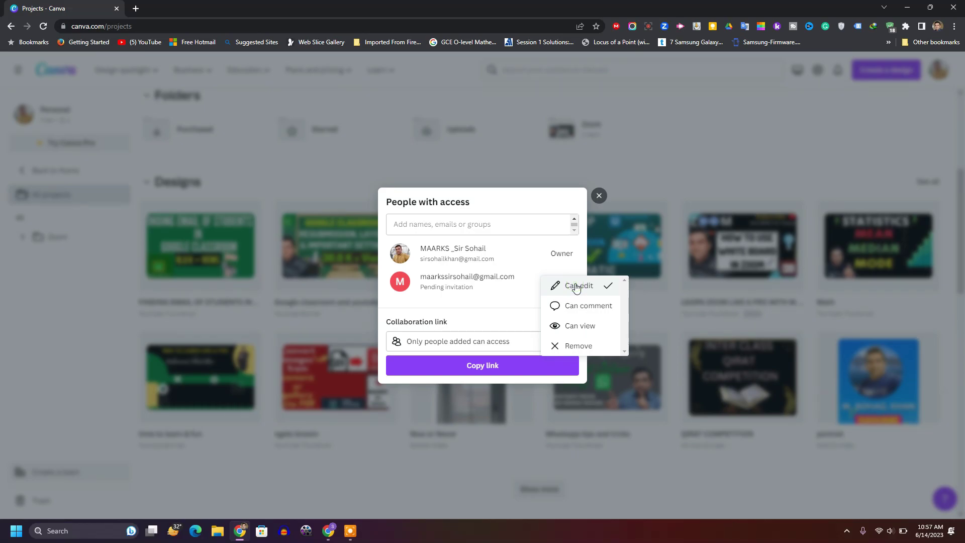
{"action": "left_click", "coordinate": [570, 347]}
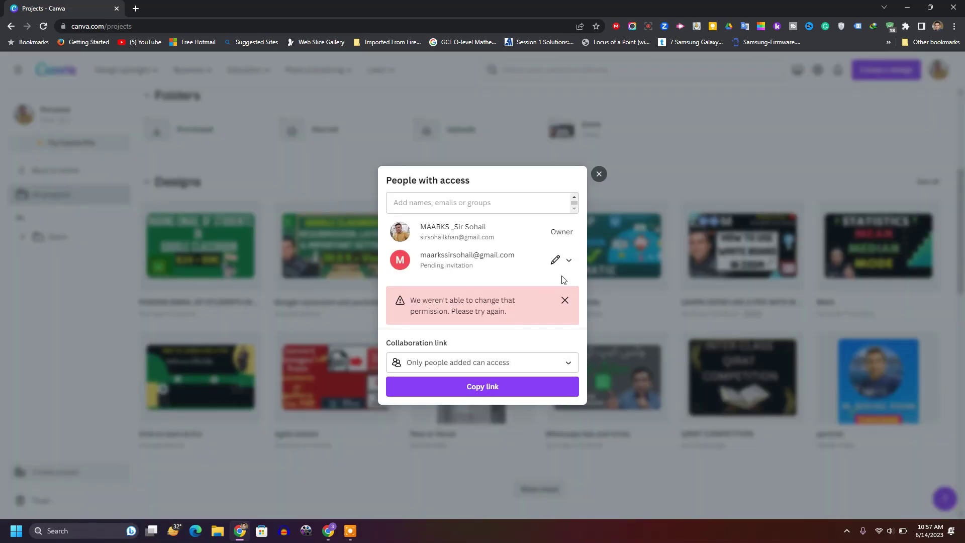
Step: Retry the removal after the permission error, then close People with access
{"action": "left_click", "coordinate": [567, 261]}
{"action": "left_click", "coordinate": [568, 325]}
{"action": "left_click", "coordinate": [556, 260]}
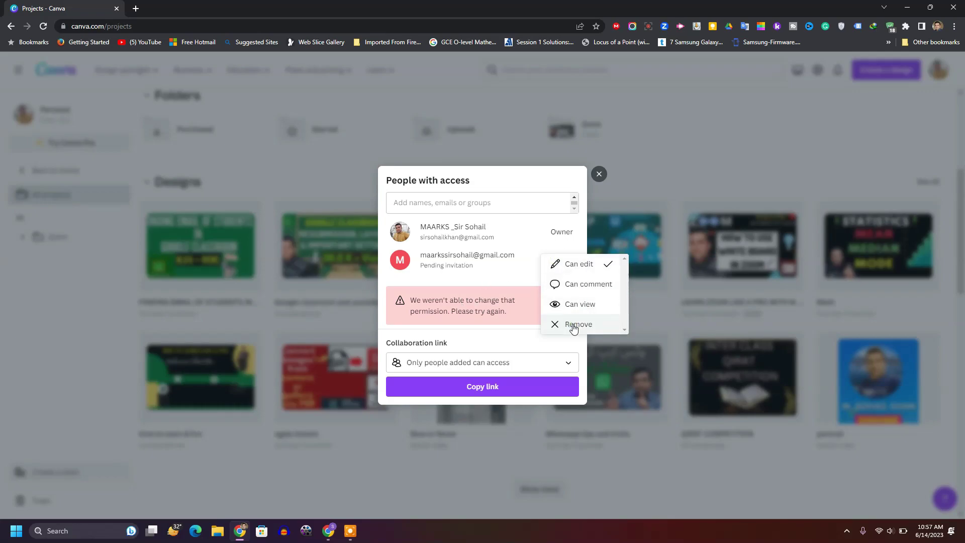
{"action": "left_click", "coordinate": [573, 325]}
{"action": "left_click", "coordinate": [571, 263]}
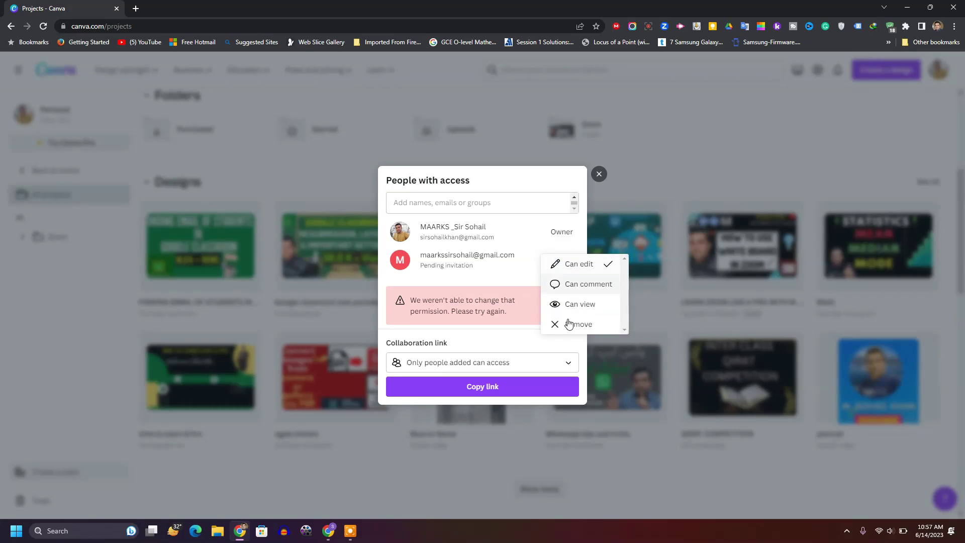
{"action": "left_click", "coordinate": [599, 173]}
{"action": "left_click", "coordinate": [598, 173]}
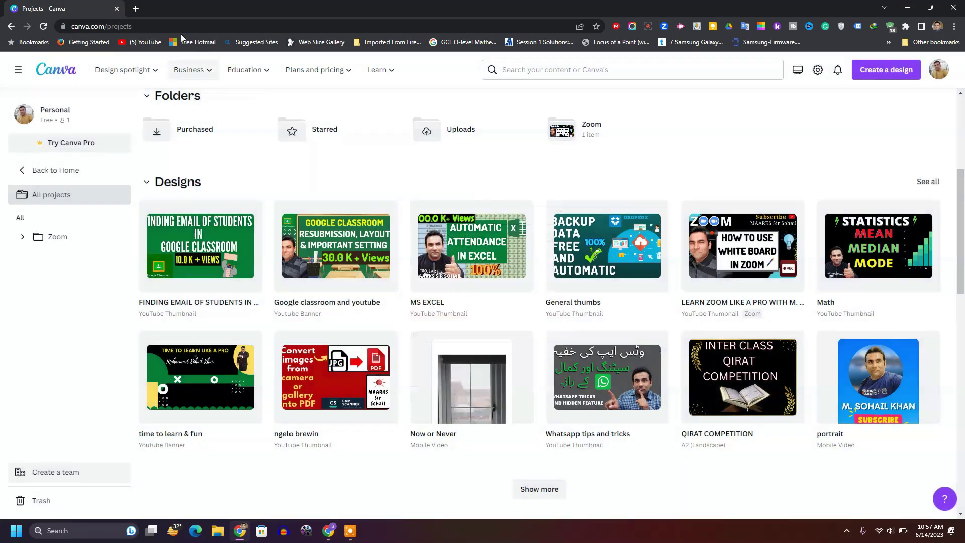
Step: Reload Projects and set the recipient's role on the Google Classroom design to Not shared
{"action": "left_click", "coordinate": [44, 27]}
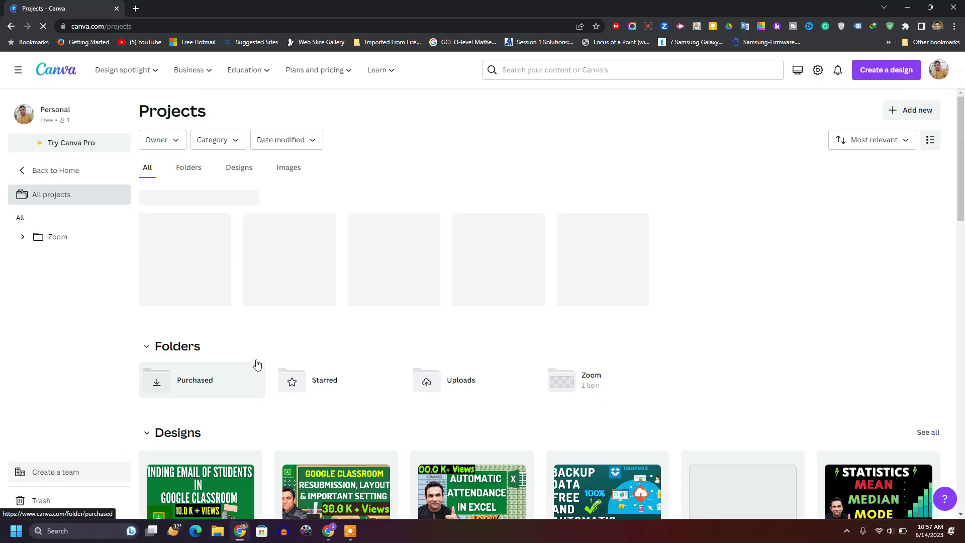
{"action": "scroll", "coordinate": [266, 375], "scroll_direction": "down", "scroll_amount": 1}
{"action": "scroll", "coordinate": [268, 380], "scroll_direction": "down", "scroll_amount": 2}
{"action": "left_click", "coordinate": [251, 263]}
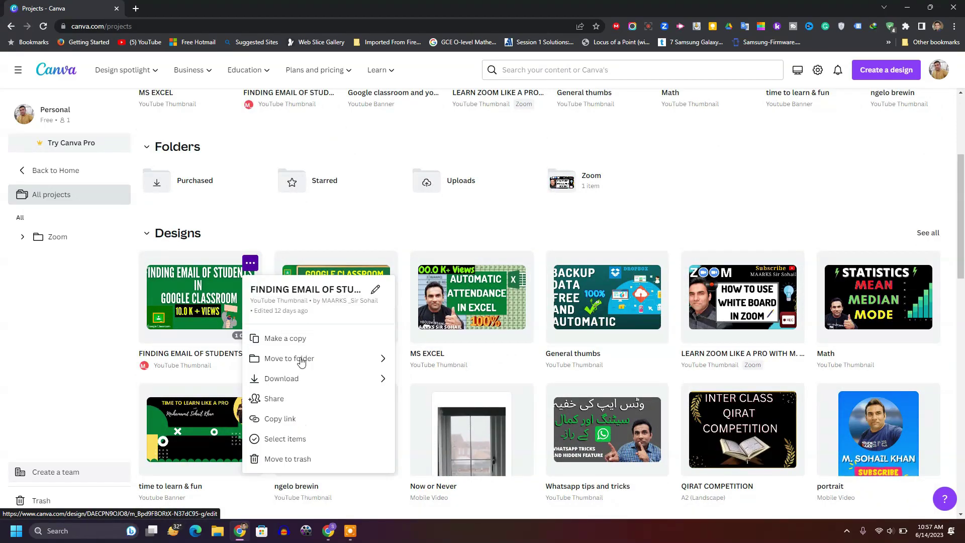
{"action": "left_click", "coordinate": [274, 400]}
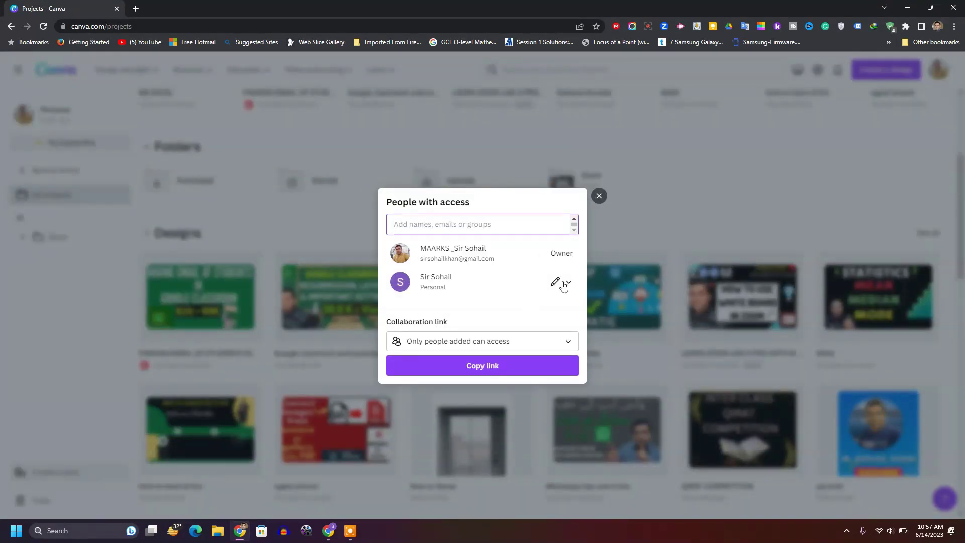
{"action": "left_click", "coordinate": [562, 281]}
{"action": "left_click", "coordinate": [566, 345]}
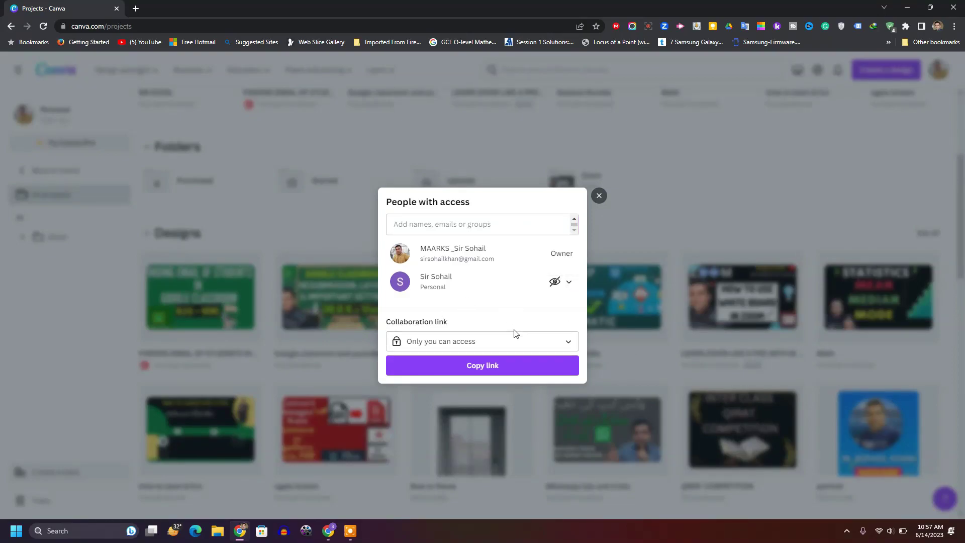
{"action": "left_click", "coordinate": [600, 196]}
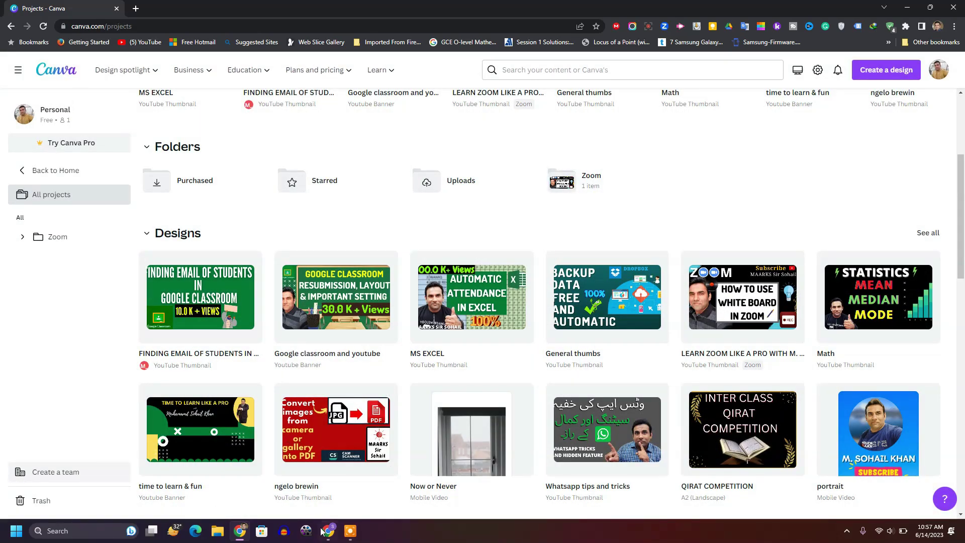
Step: Reload the recipient's Projects page to confirm only the Copy of FINDING EMAIL OF STUDENTS remains
{"action": "left_click", "coordinate": [328, 531]}
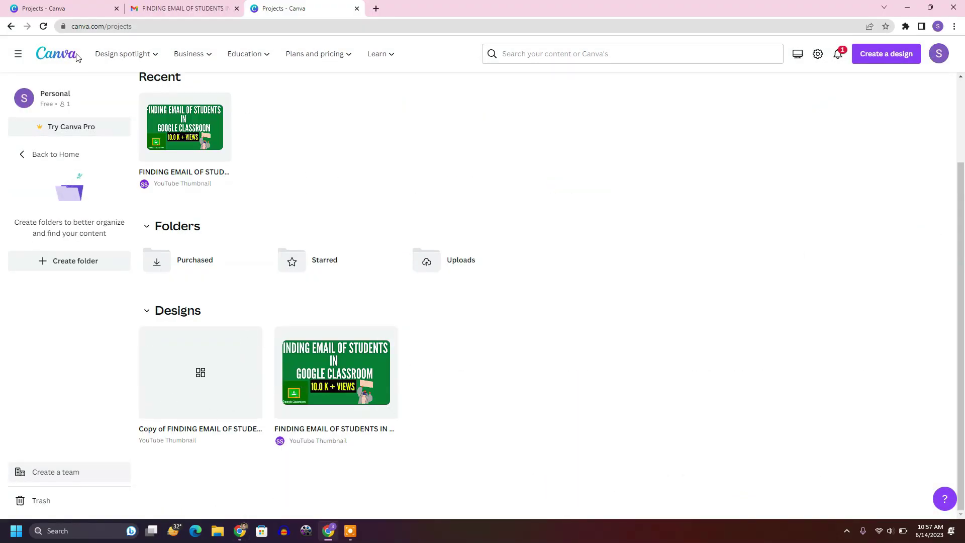
{"action": "left_click", "coordinate": [44, 26]}
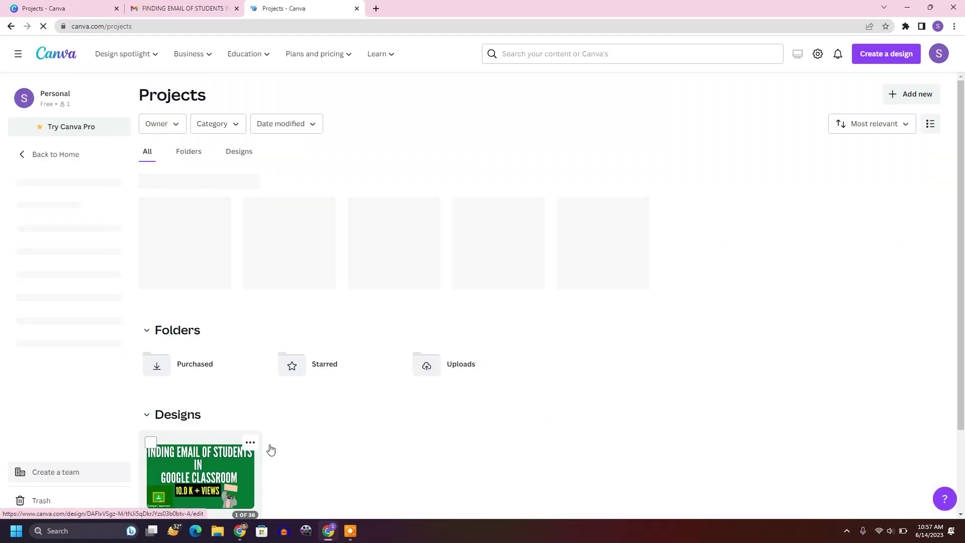
{"action": "scroll", "coordinate": [245, 437], "scroll_direction": "down", "scroll_amount": 2}
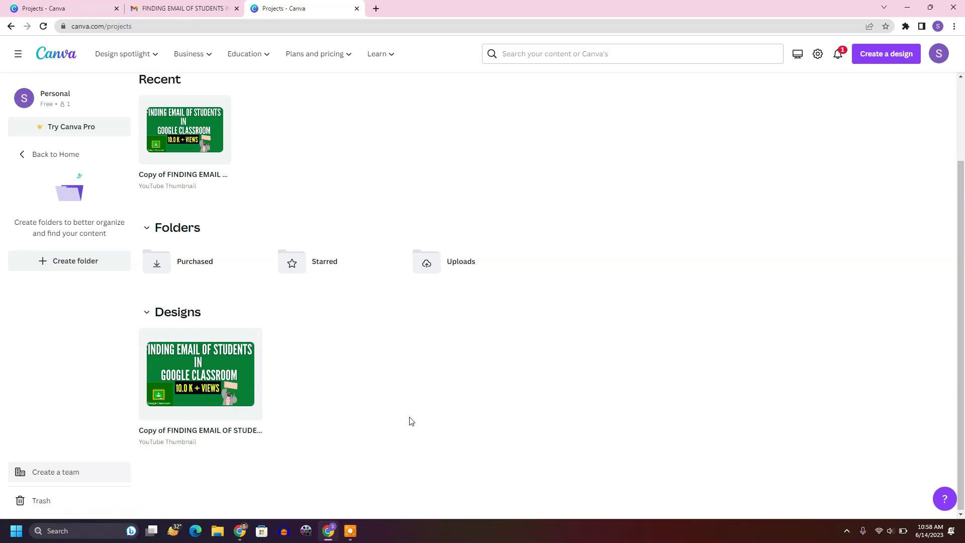
{"action": "mouse_move", "coordinate": [241, 532]}
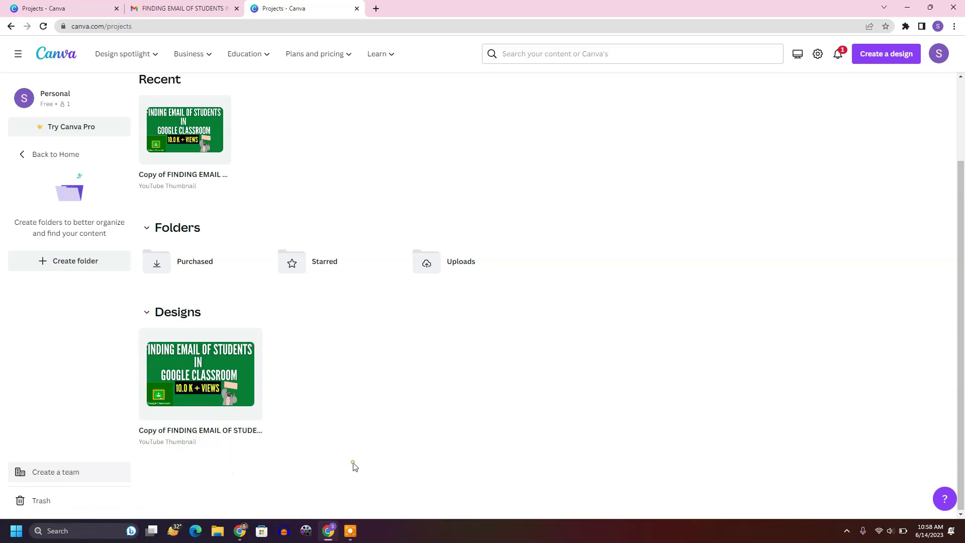